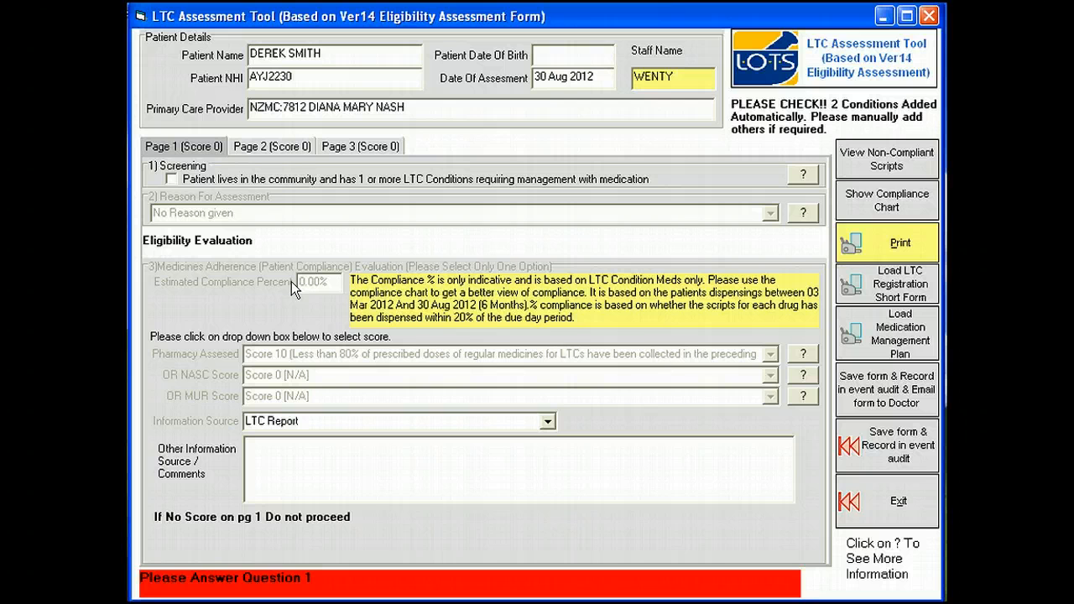
Step: Confirm the community screening question and set the assessment reason to significant concerns about the patient's ability to self manage their medicines
click(201, 213)
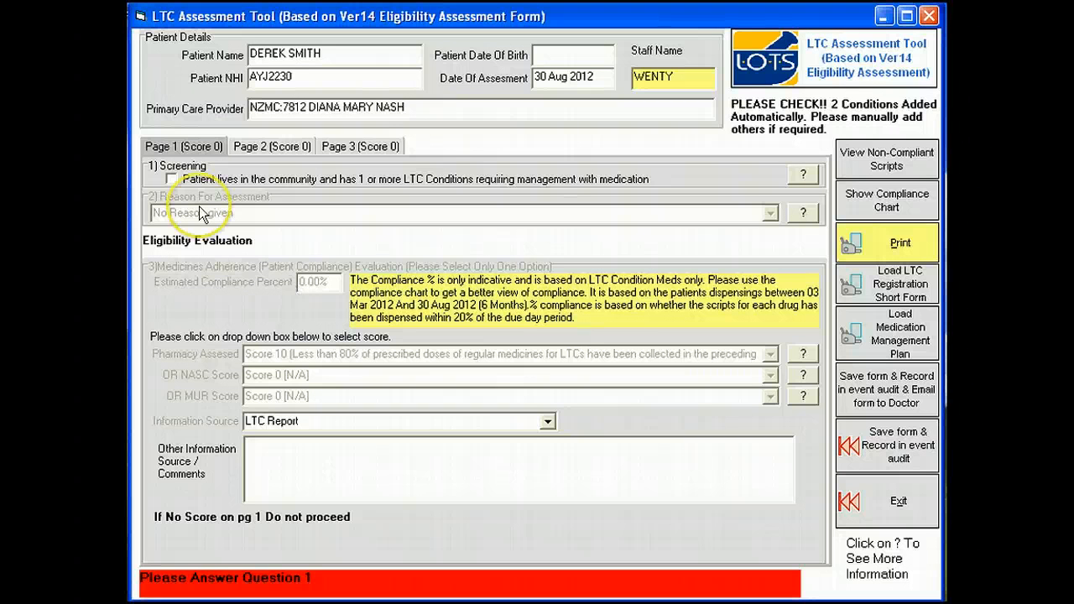
click(172, 179)
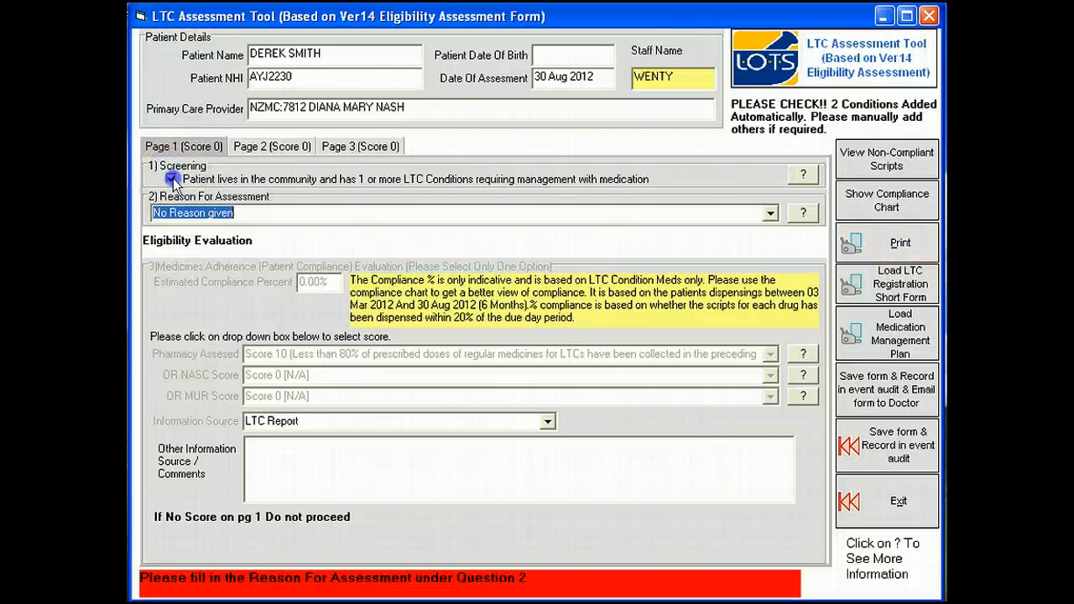
click(769, 213)
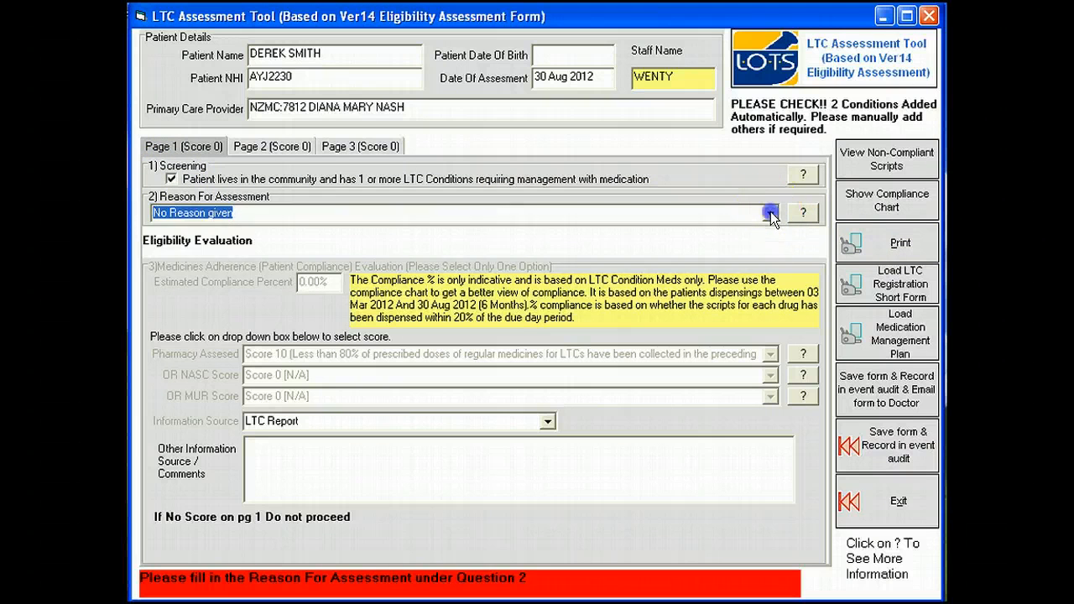
click(453, 269)
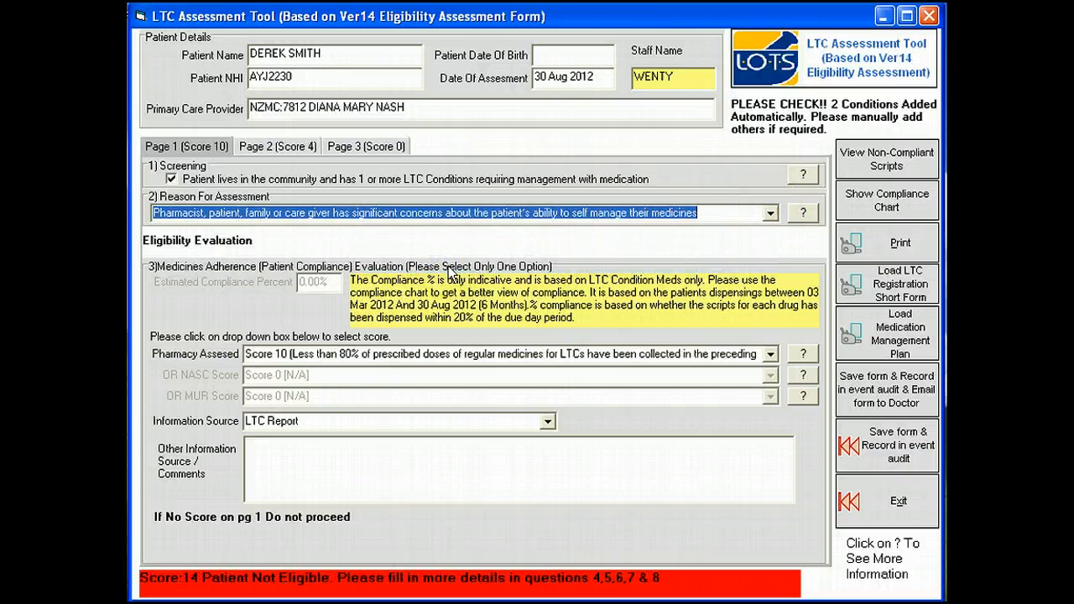
click(449, 269)
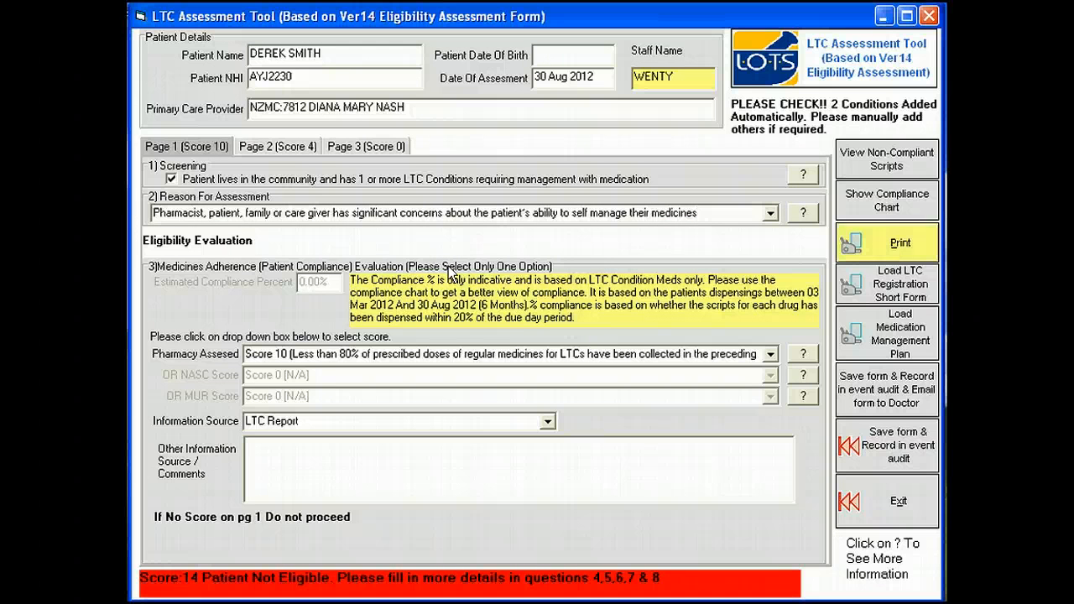
Step: Review page 2's dispensed medicines and long-term conditions, and browse the list of conditions available to add
click(252, 147)
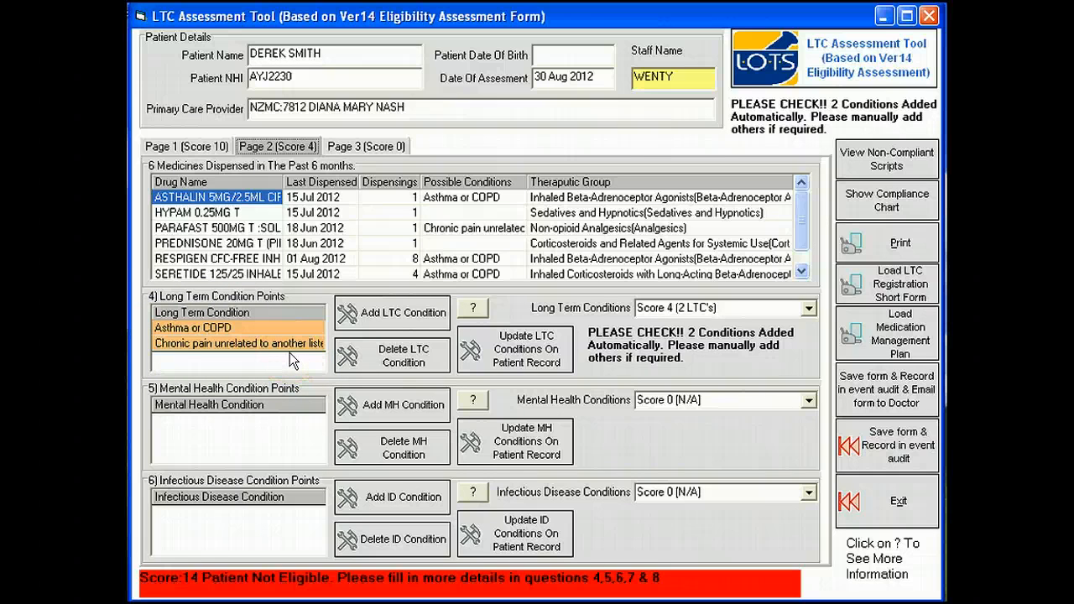
click(801, 272)
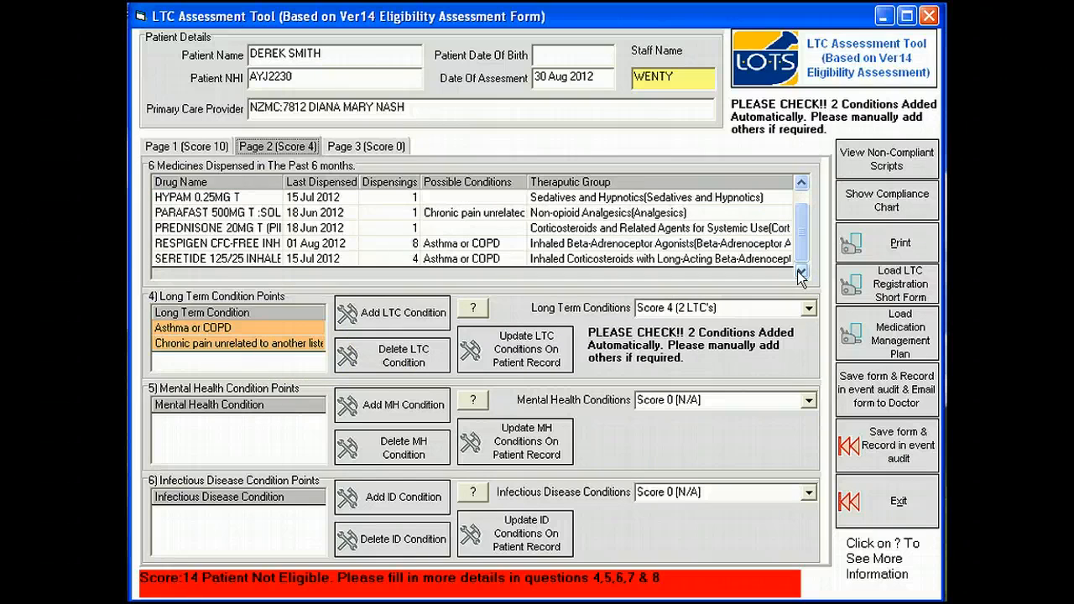
click(409, 315)
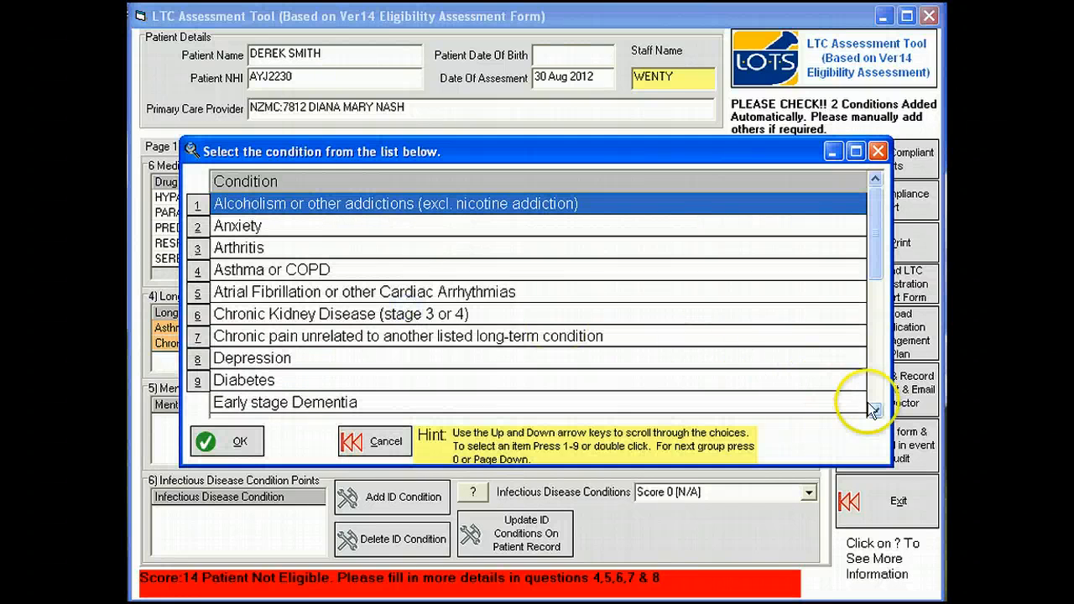
click(876, 410)
click(875, 410)
click(876, 410)
click(876, 410)
click(876, 410)
click(875, 410)
click(875, 410)
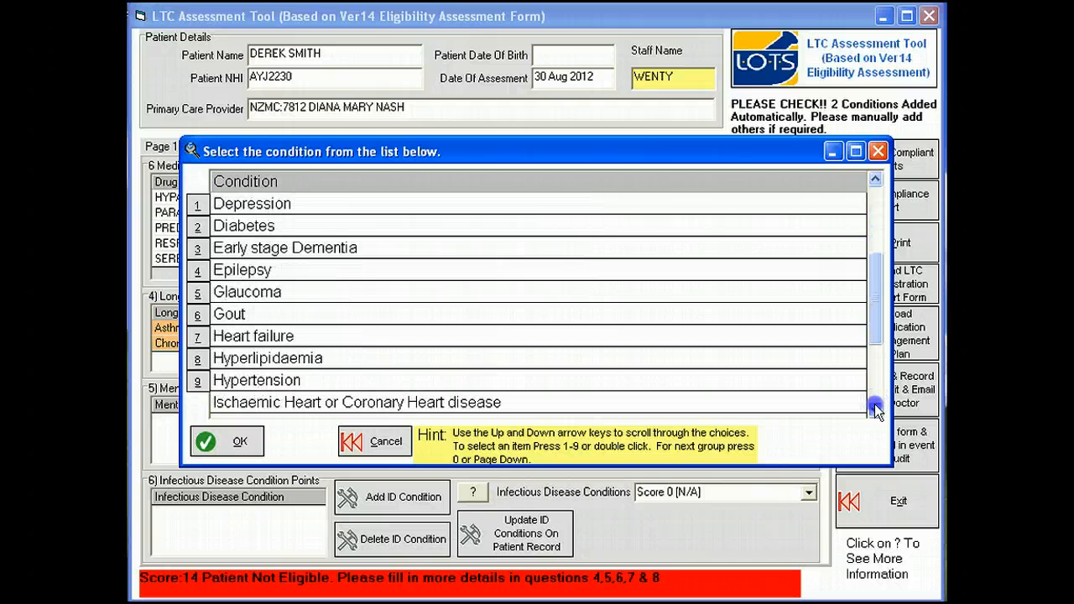
click(235, 508)
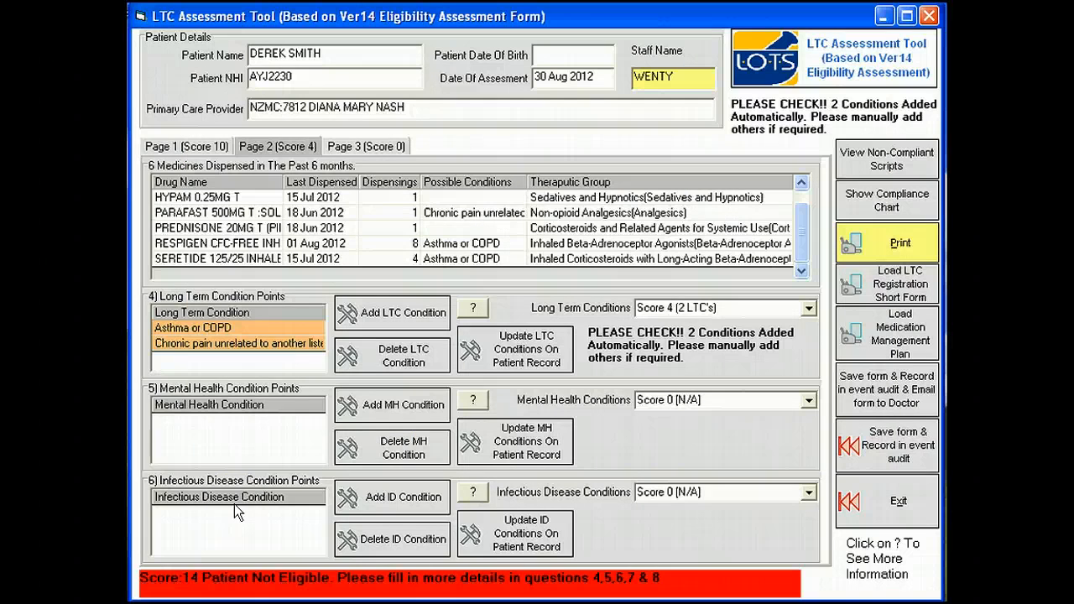
click(202, 576)
click(334, 382)
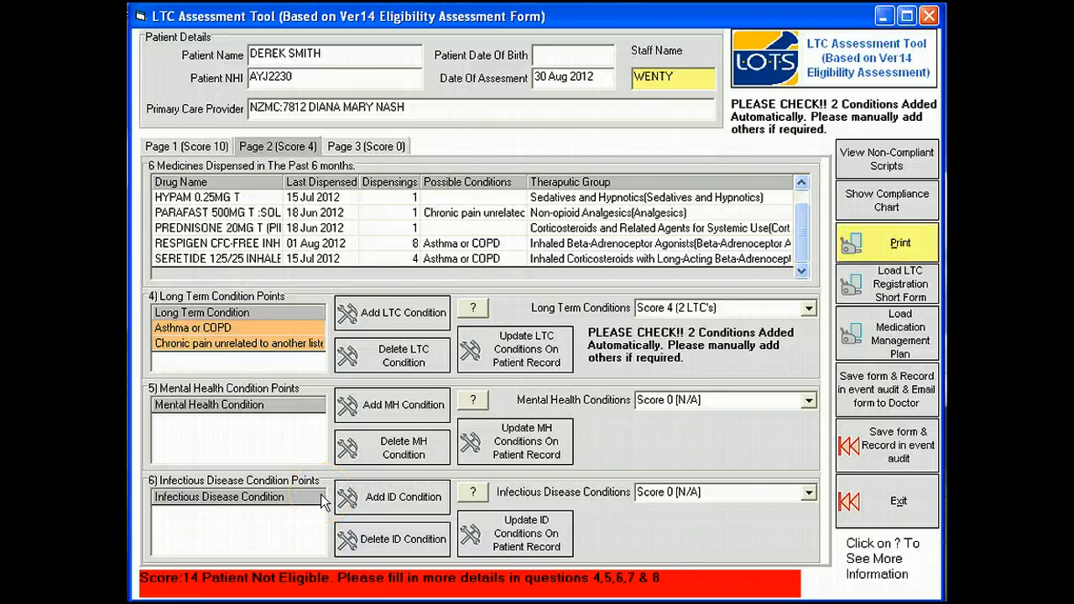
Step: On page 3, enter 10 regularly prescribed medicines and set Hospital Medical Admission to Score 5 (1 Admission)
click(357, 148)
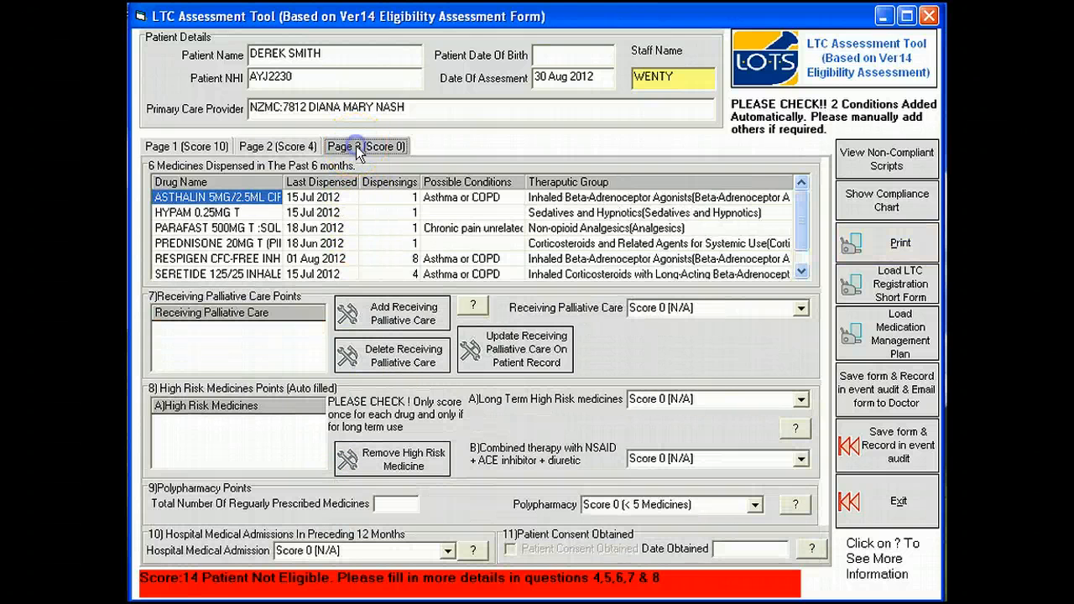
click(382, 503)
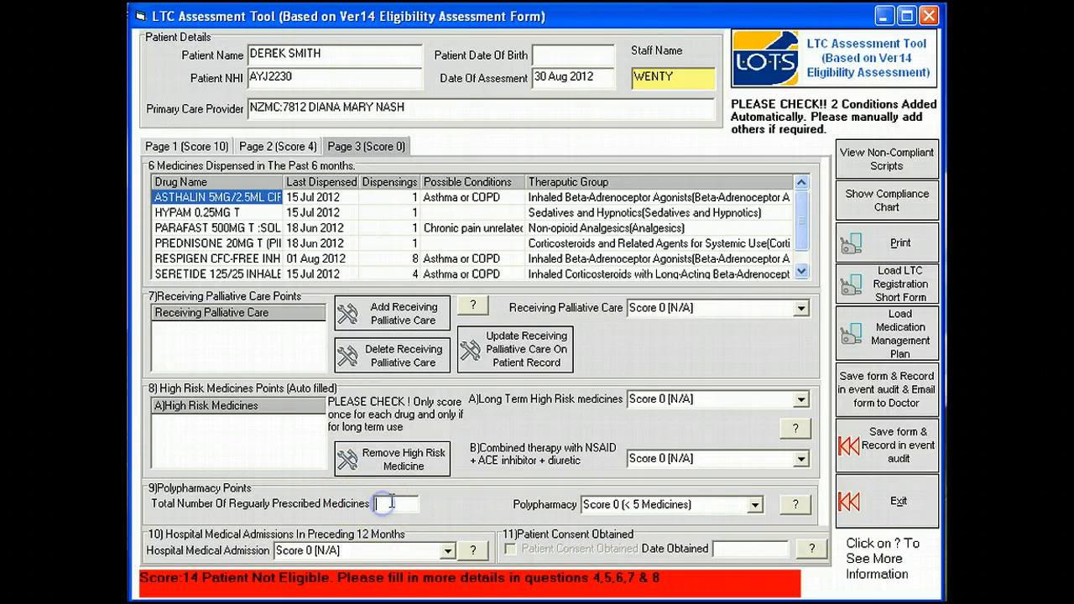
text(5)
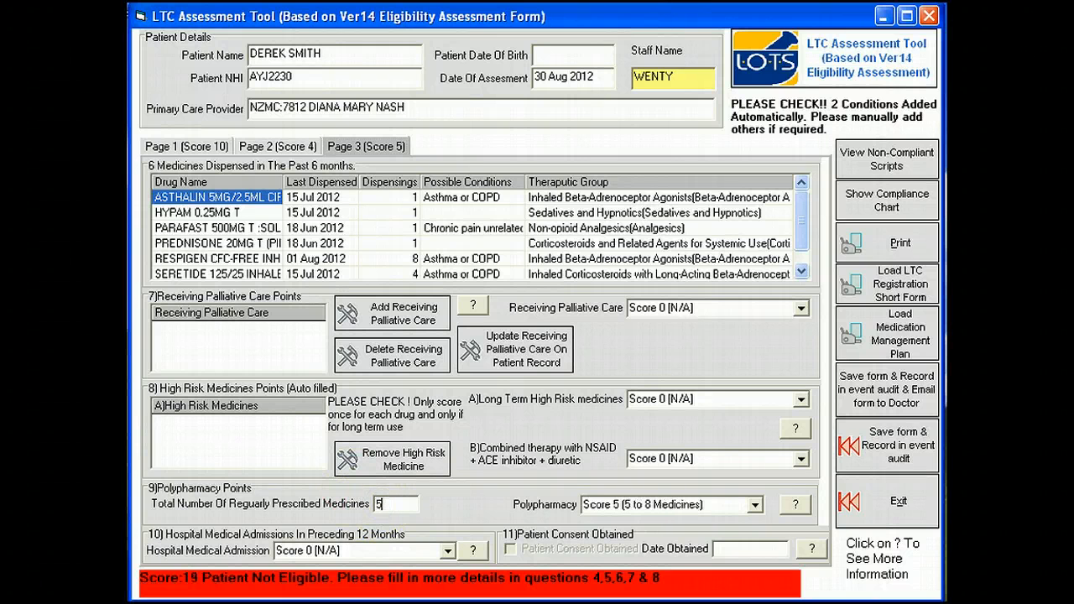
key(BackSpace)
text(10)
click(740, 486)
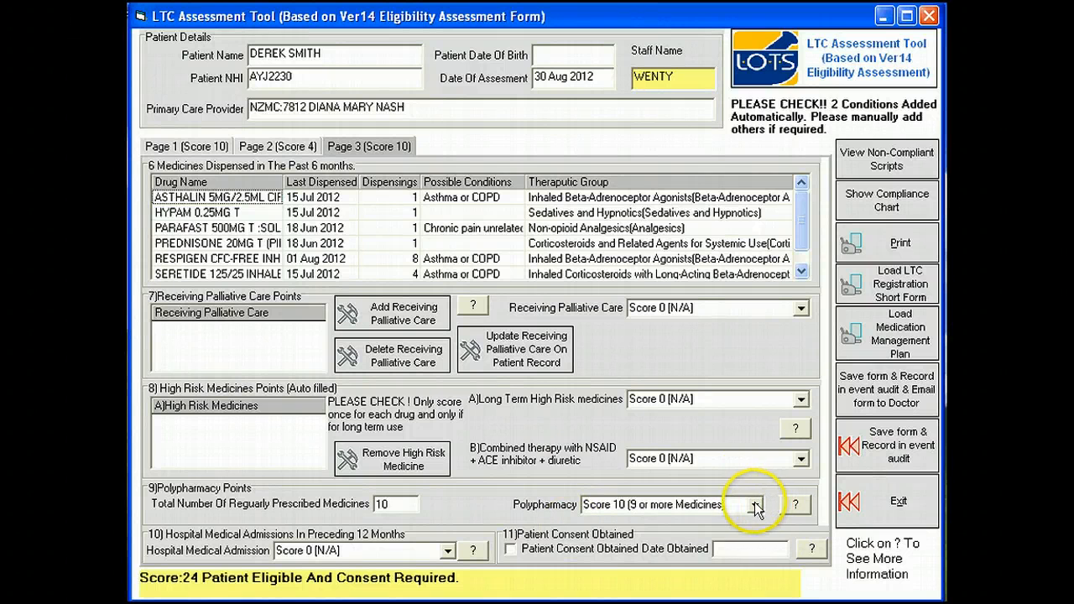
click(447, 551)
click(357, 581)
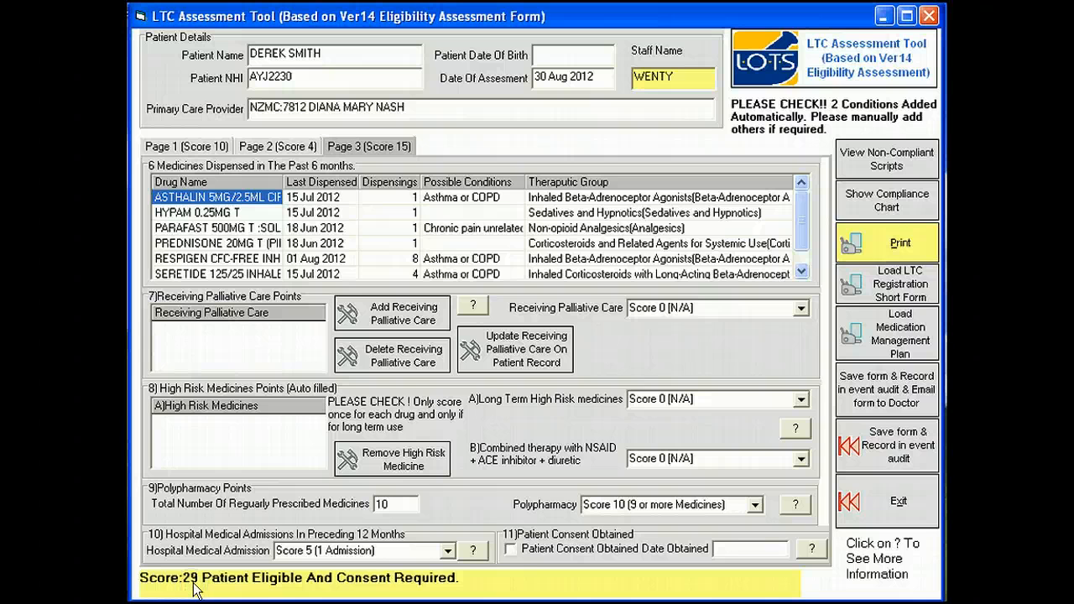
Step: Save the assessment with an event audit entry, updating the patient records and accepting the automatic consent-required flag and comment
click(862, 458)
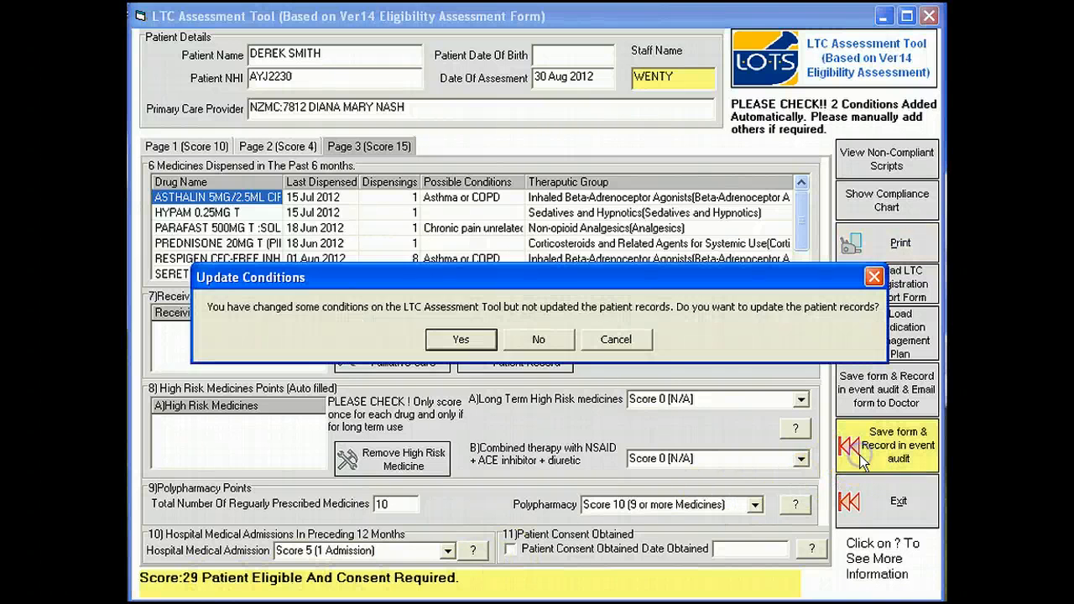
click(457, 339)
click(514, 341)
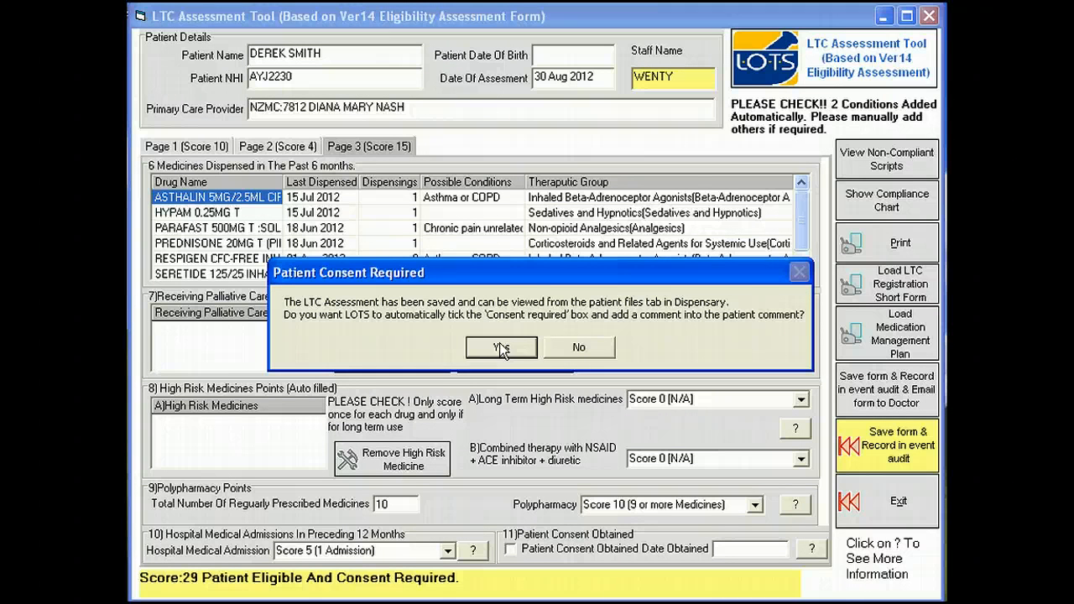
click(499, 346)
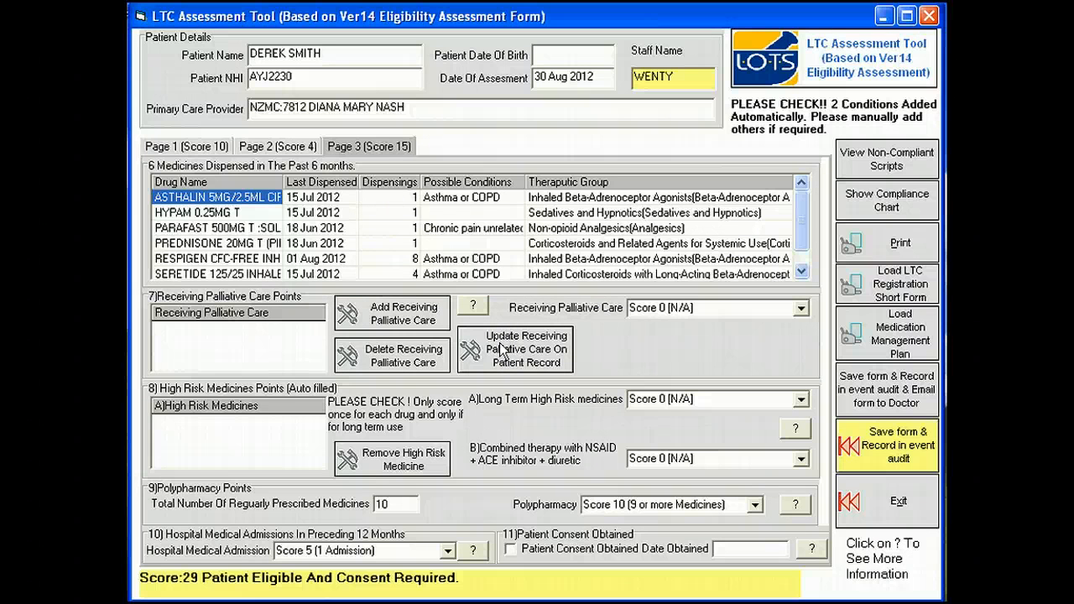
Step: View the LTC Registration Short Form and, back in the patient record, the full patient comment
click(857, 289)
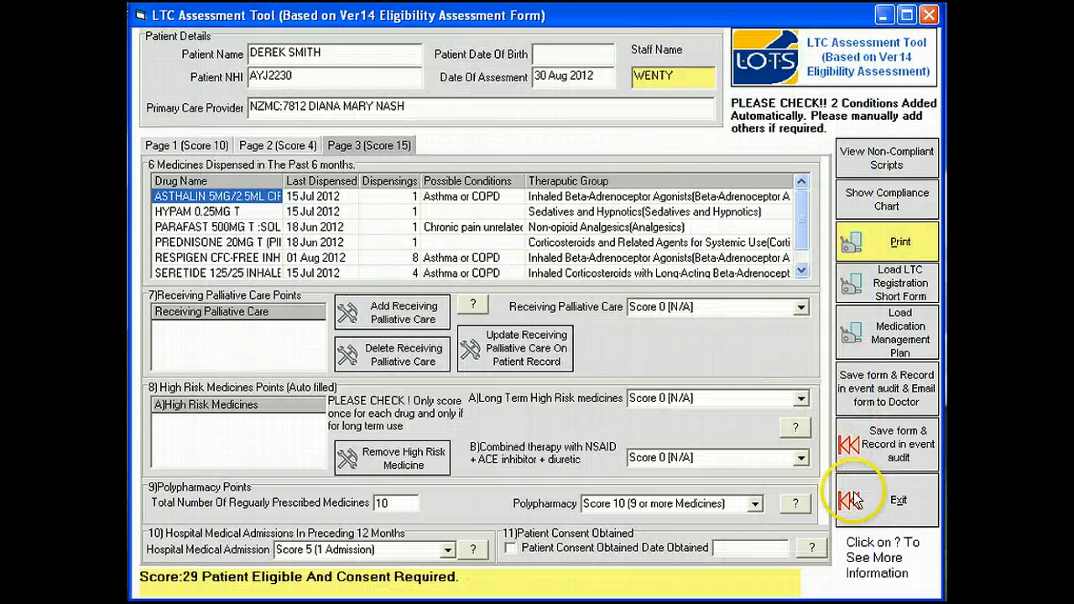
click(855, 500)
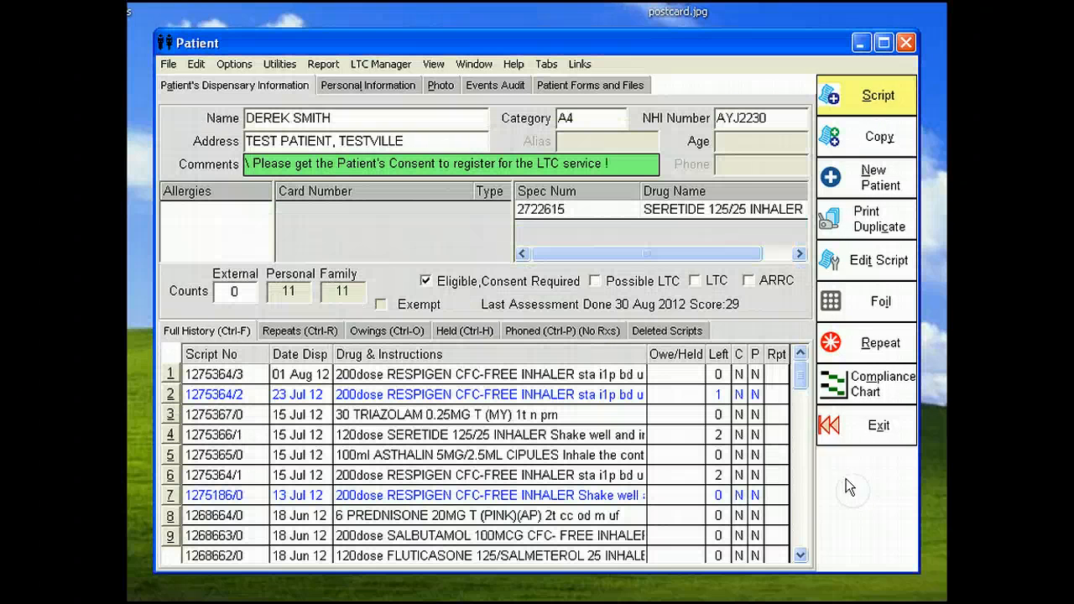
double_click(625, 164)
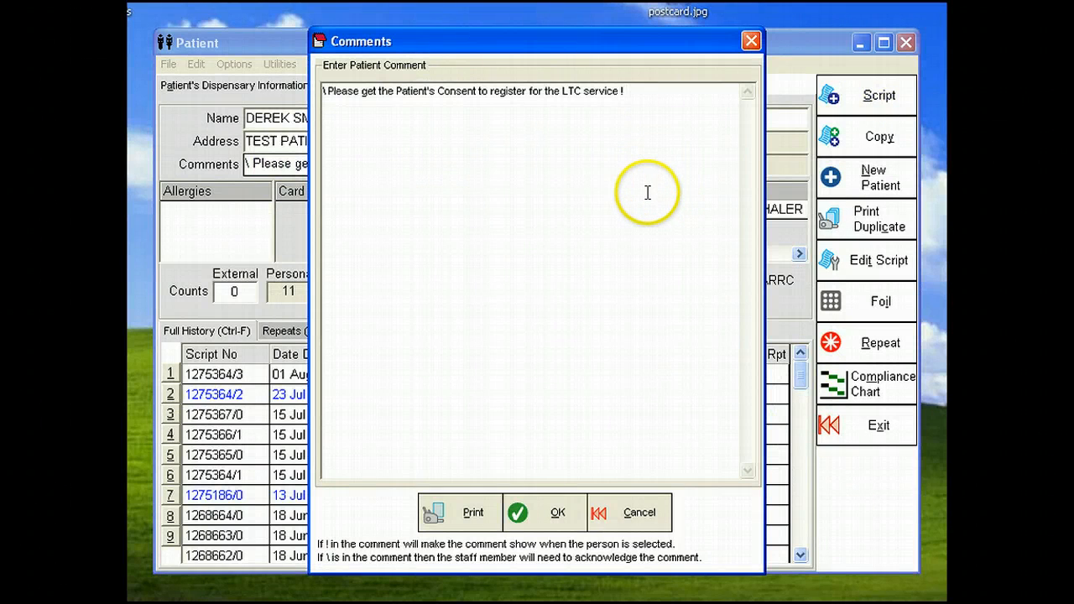
click(630, 514)
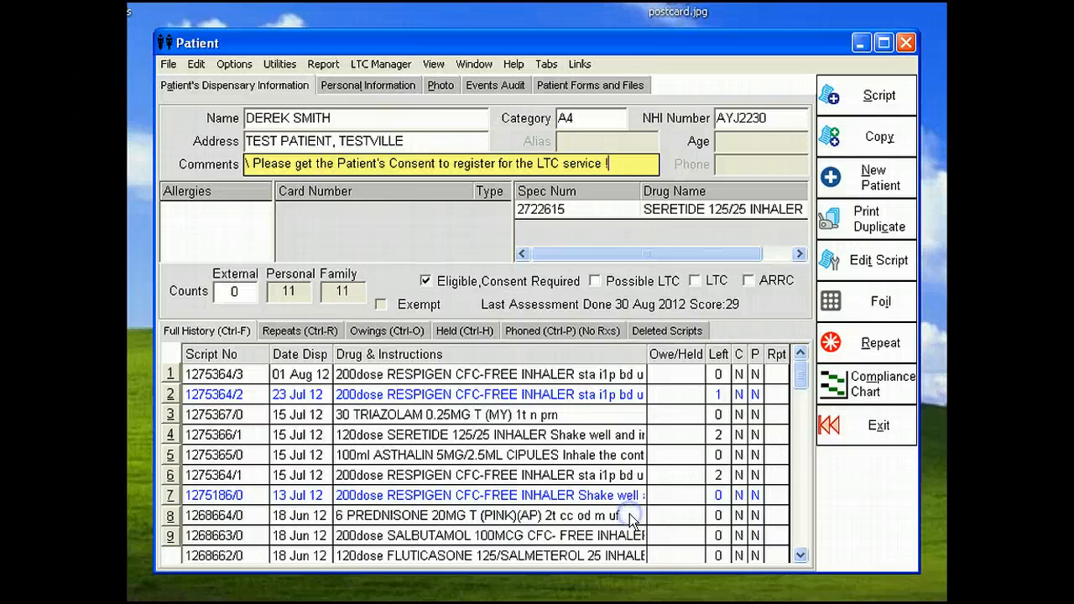
Step: Replace the patient's Eligible,Consent Required flag with LTC, and check the assigned LTC start and end dates in the personal information
click(425, 281)
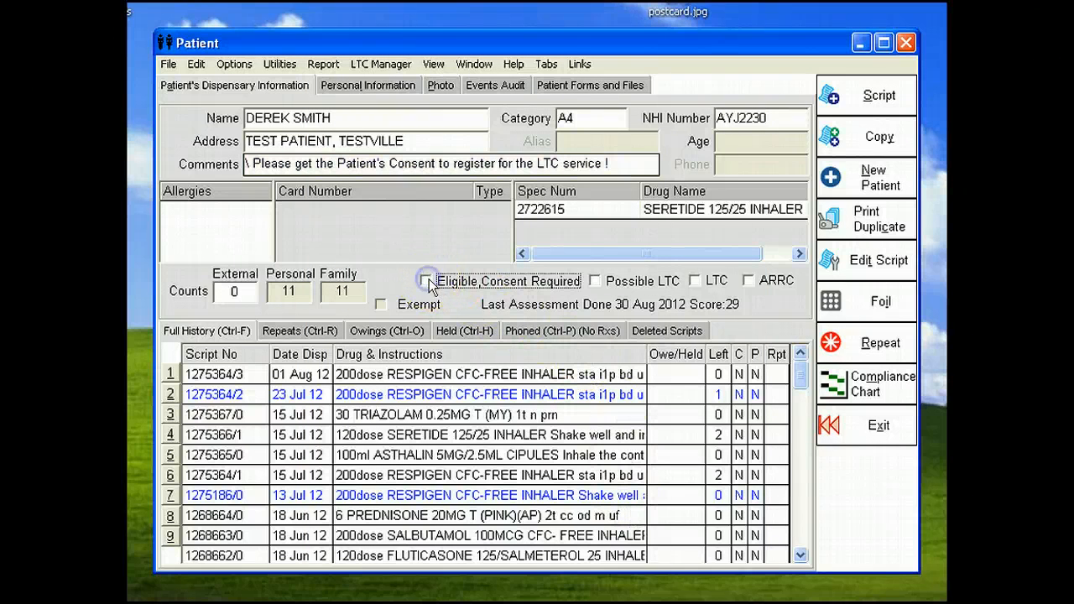
click(696, 281)
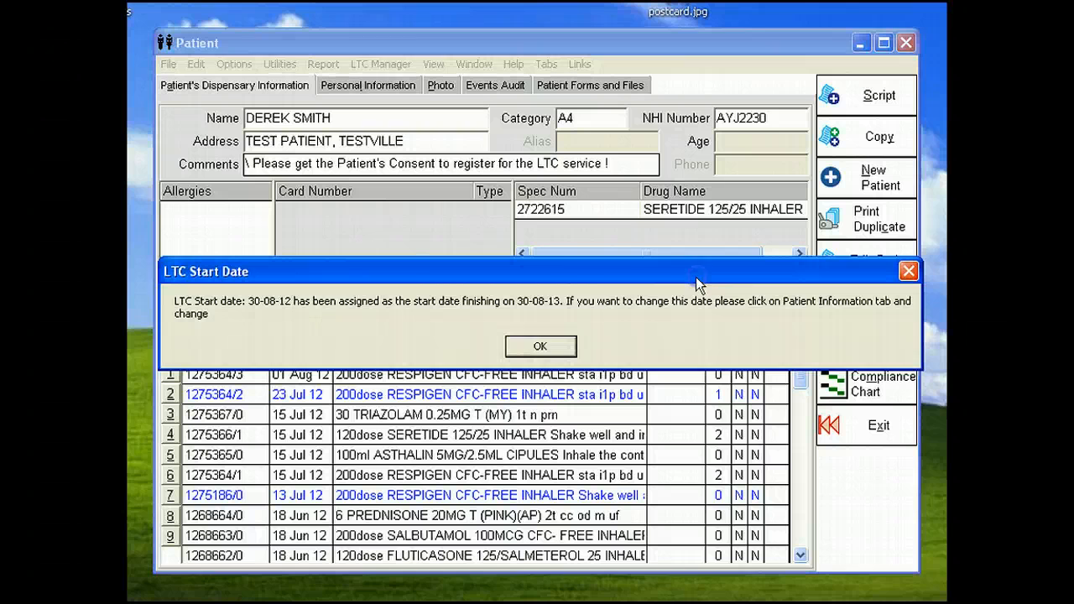
click(540, 345)
click(382, 89)
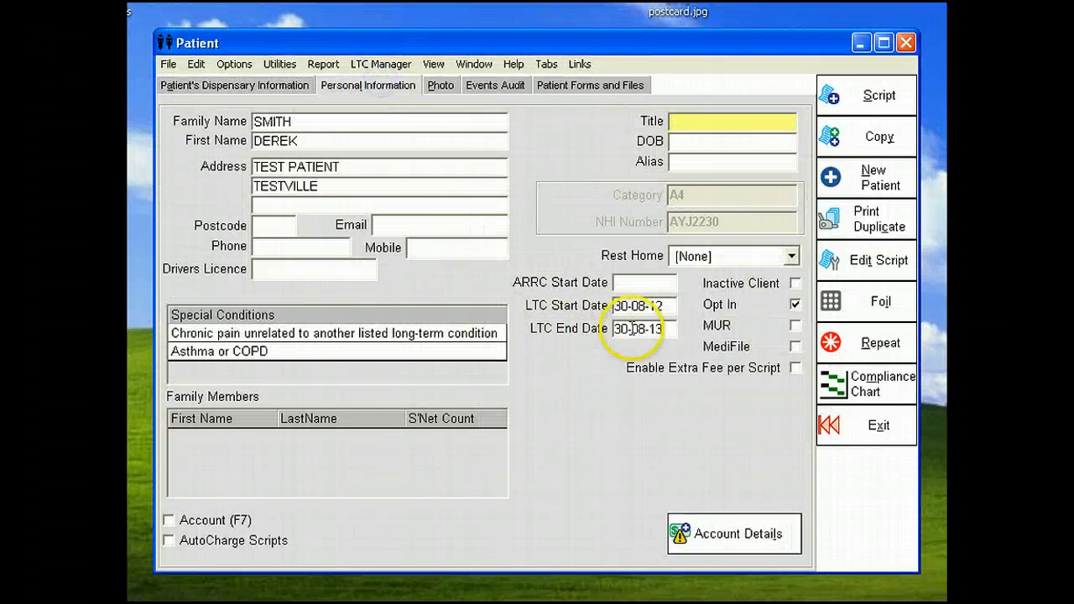
click(669, 305)
Step: Open LTCAssessment30Aug2012.pdf from the patient's forms and files, read through it, and return to the patient record
click(442, 85)
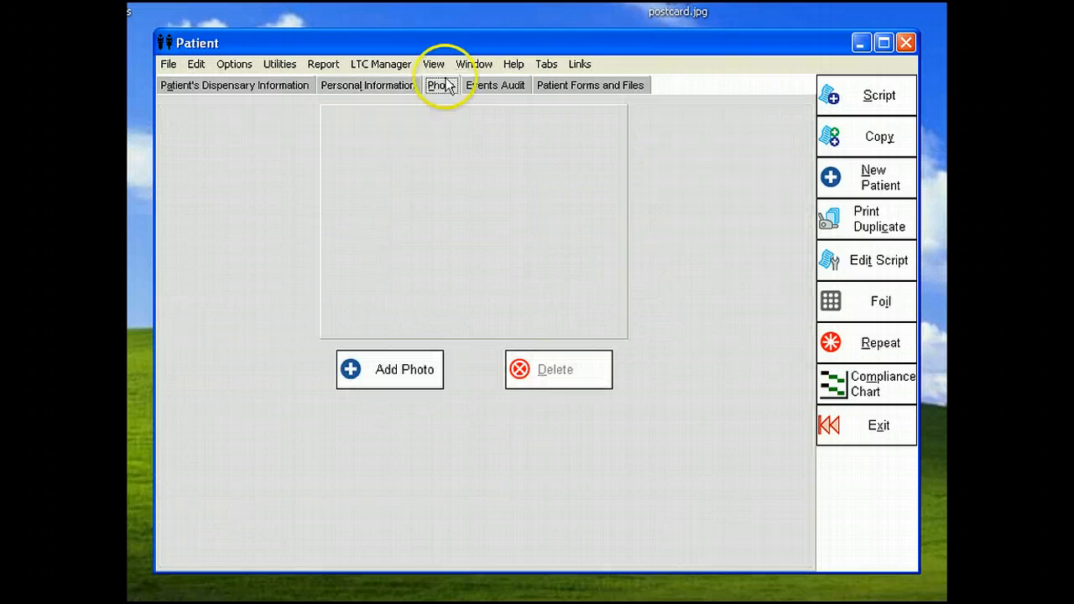
click(541, 85)
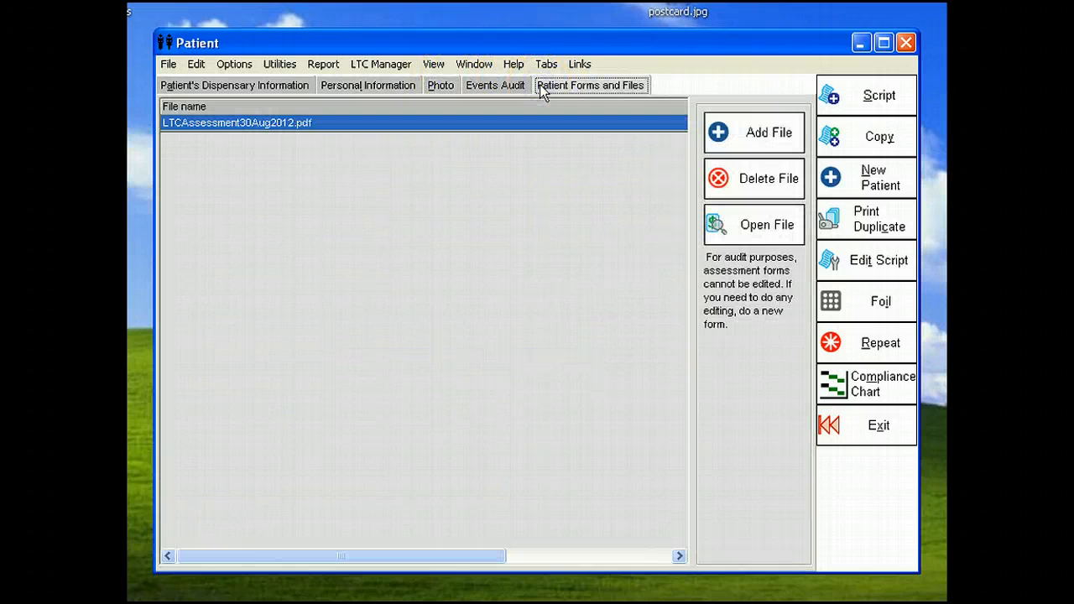
double_click(361, 123)
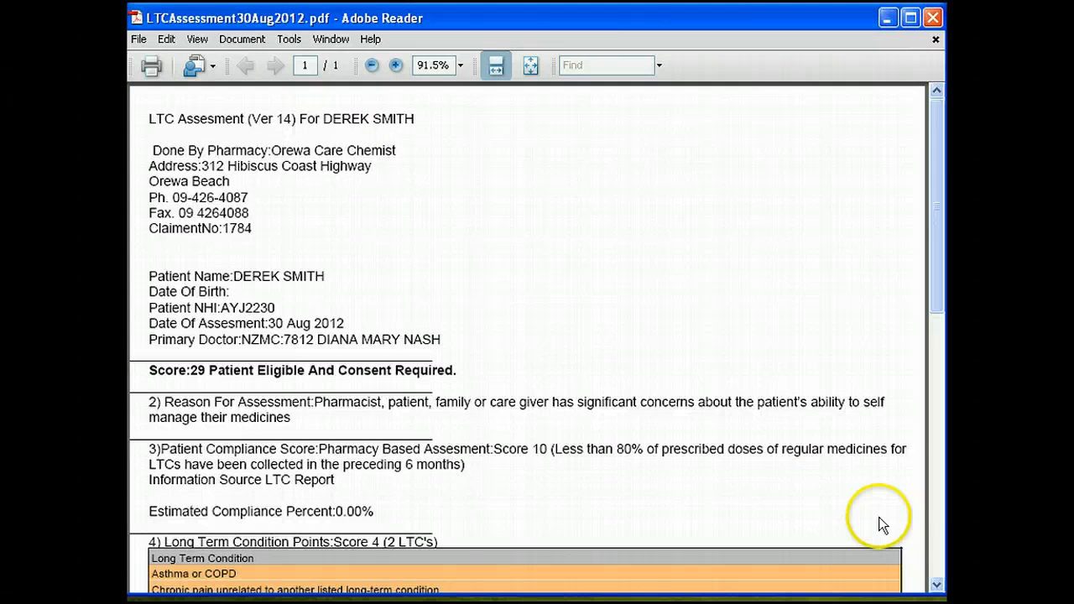
click(938, 585)
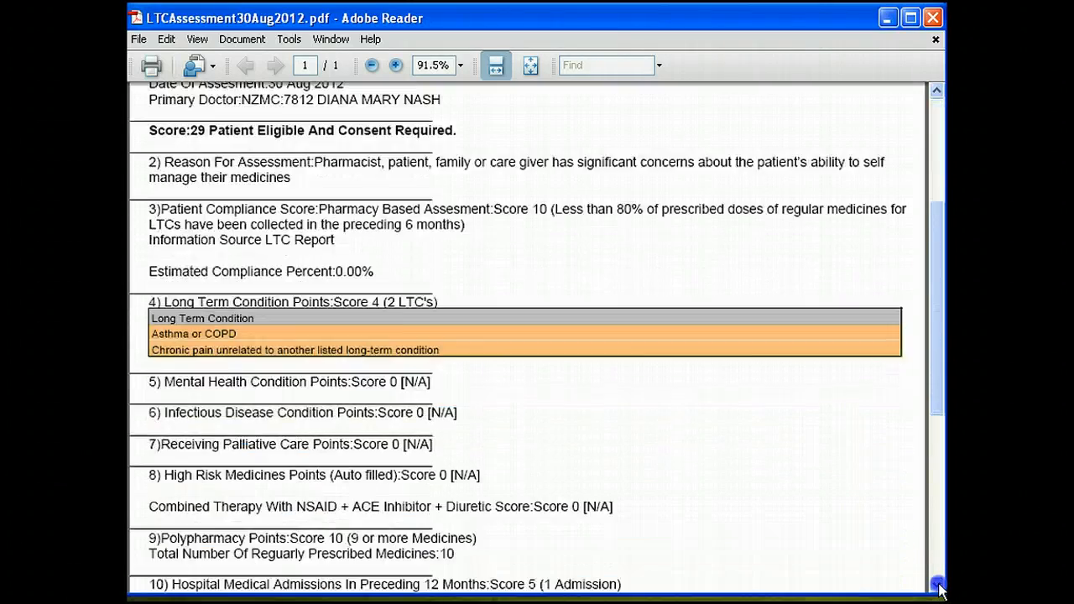
drag(938, 509, 938, 244)
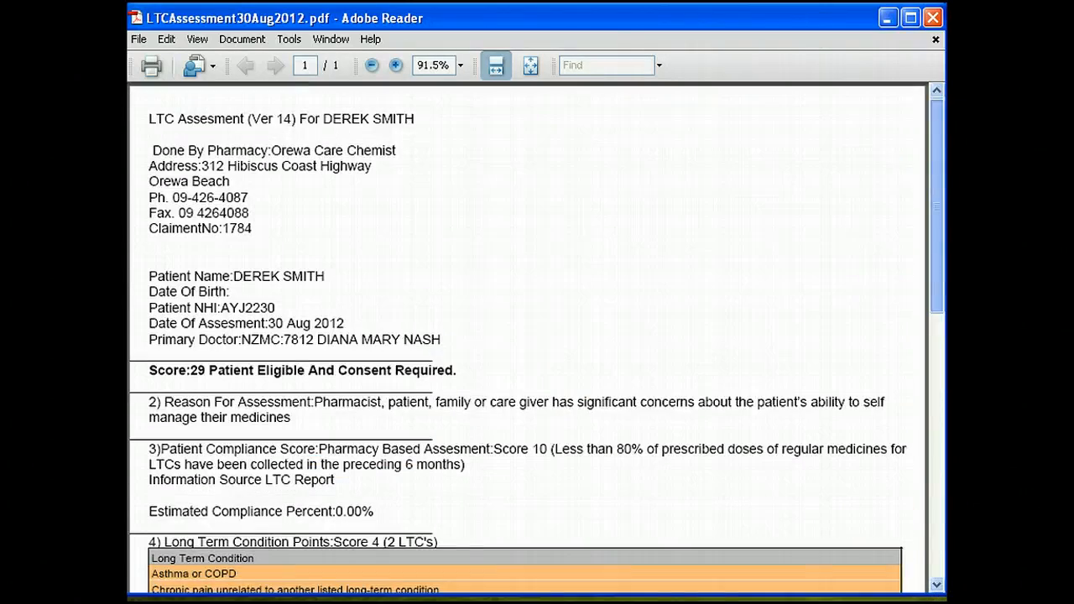
click(888, 17)
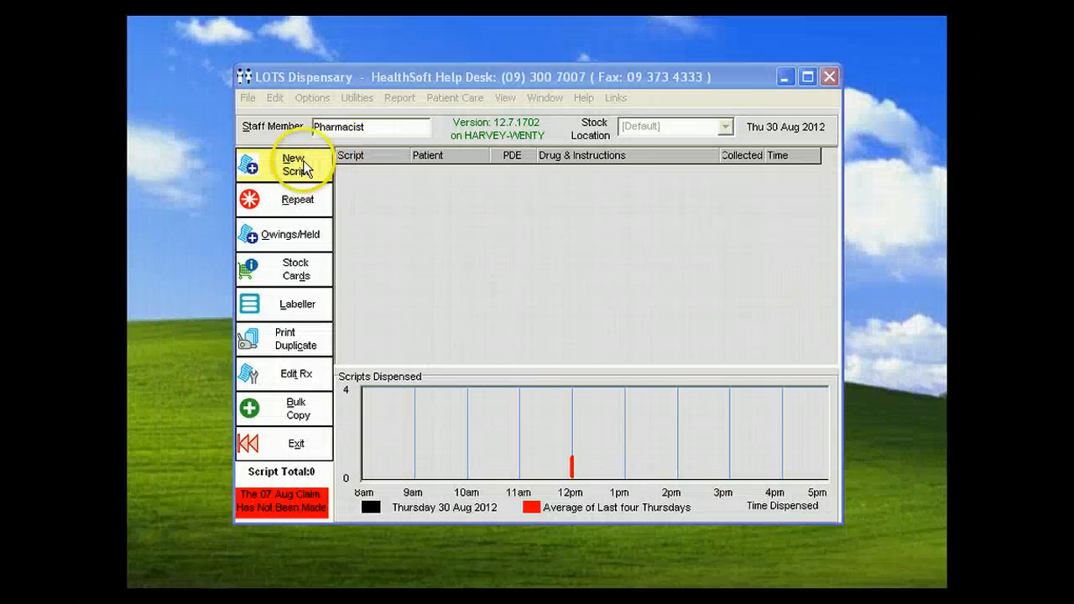
Step: Search for another patient by surname and first initial, and open that patient's dispensary record
click(304, 165)
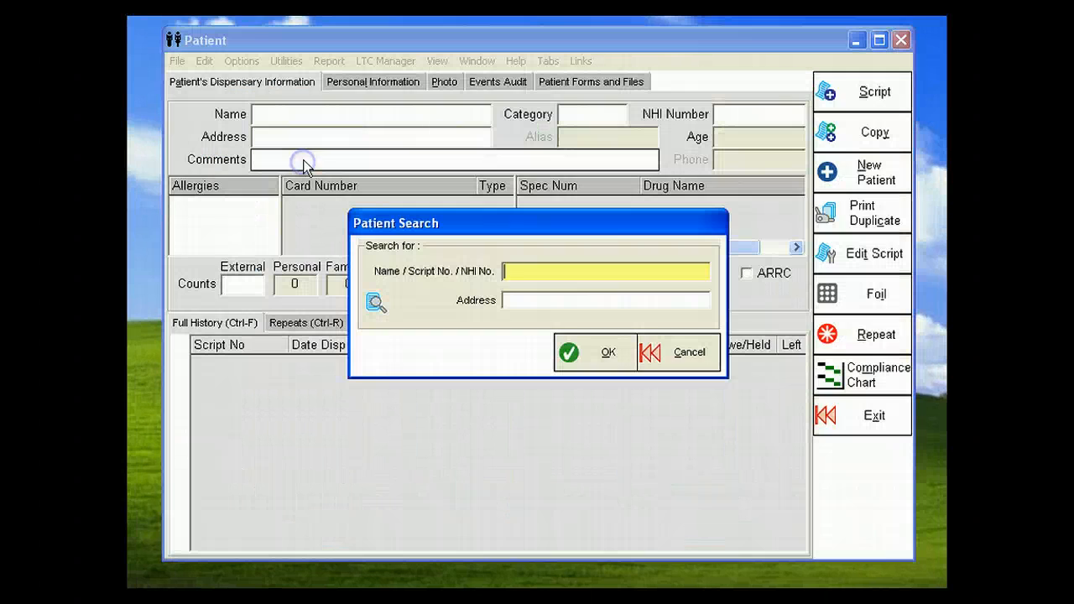
text(LEWIS,D)
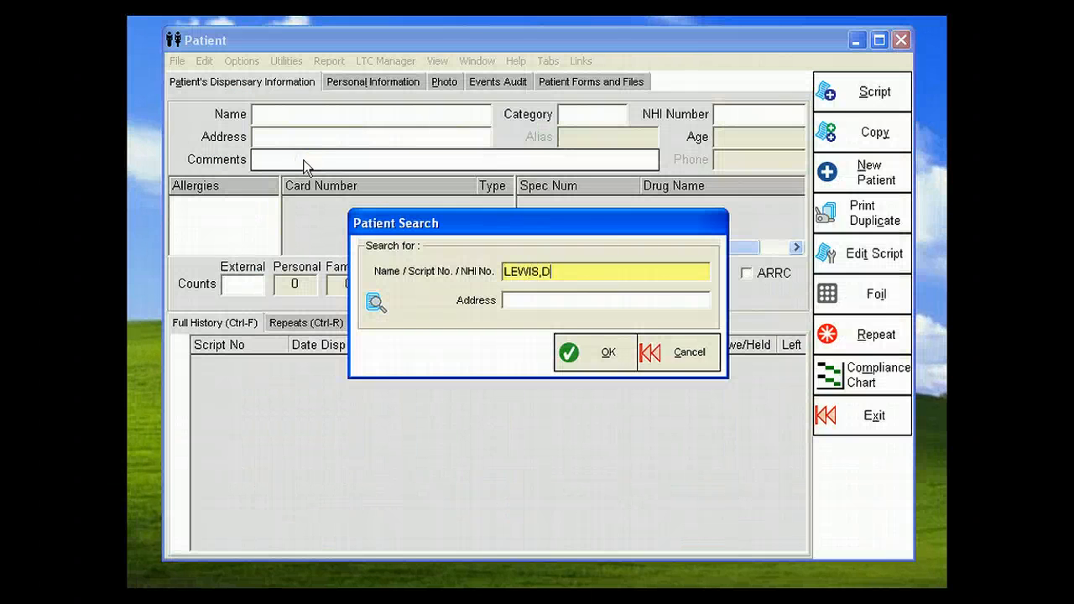
key(Return)
key(Return)
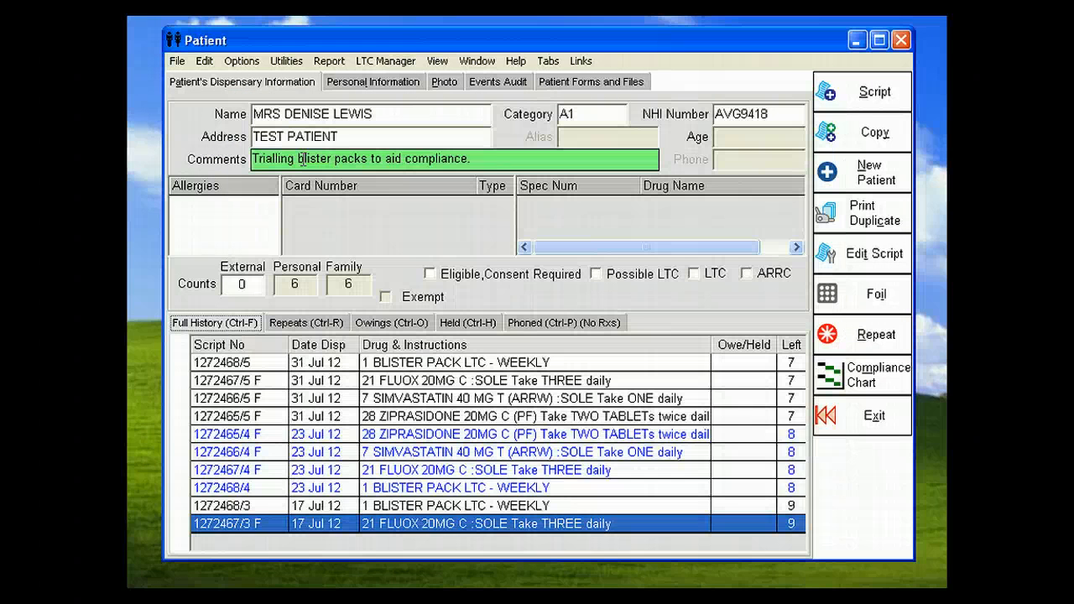
Step: Open the LTC Assessment Tool for this patient and enter the staff name
click(382, 64)
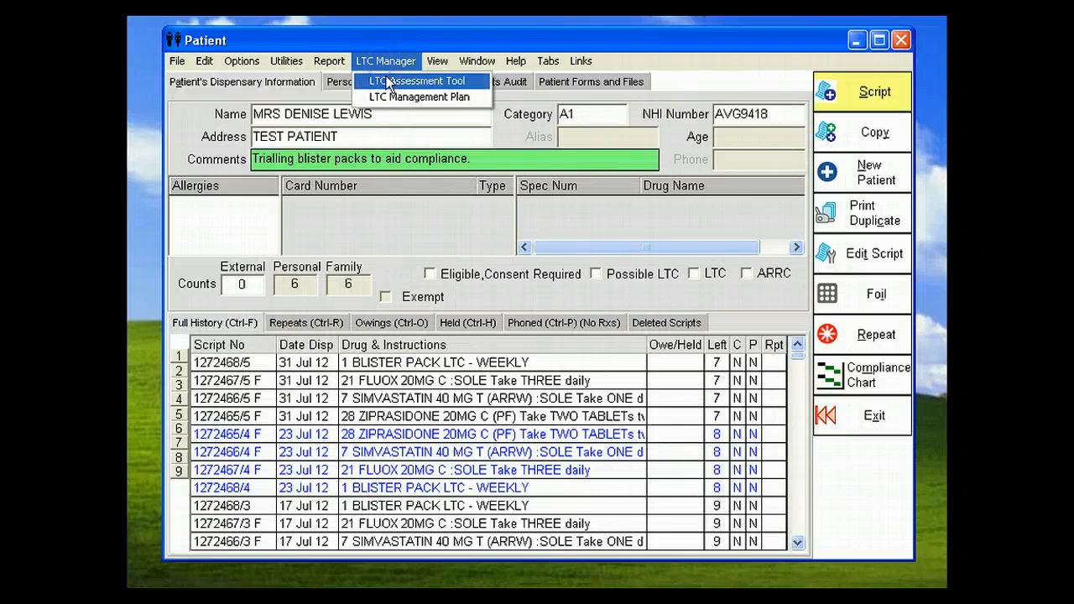
click(386, 79)
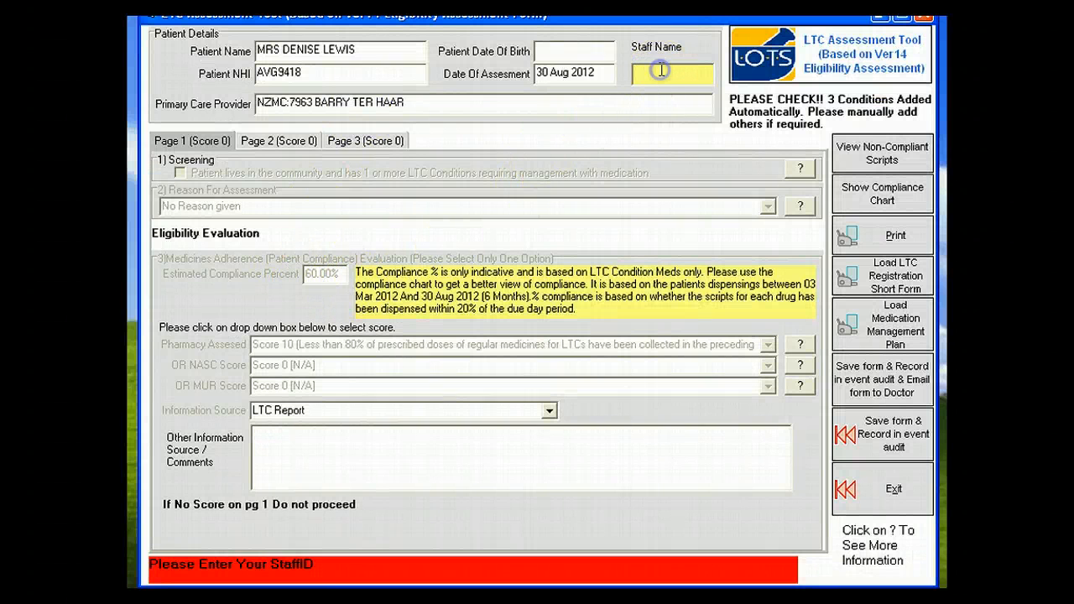
text(WENTY)
Step: Confirm the community screening question and set the reason to significant concerns about the patient's ability to self manage their medicines
click(476, 178)
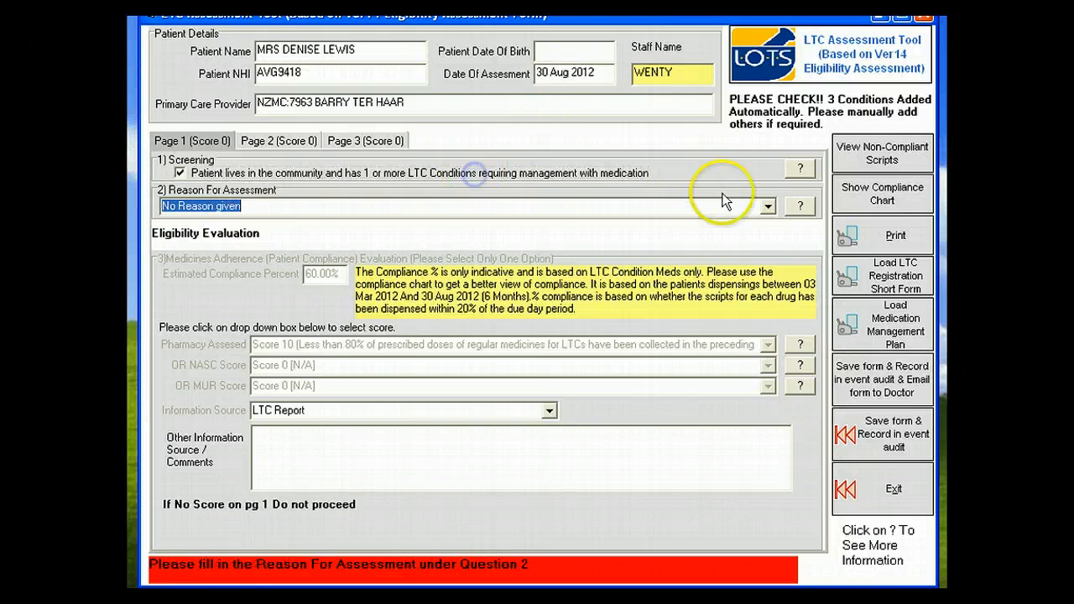
click(767, 207)
click(669, 261)
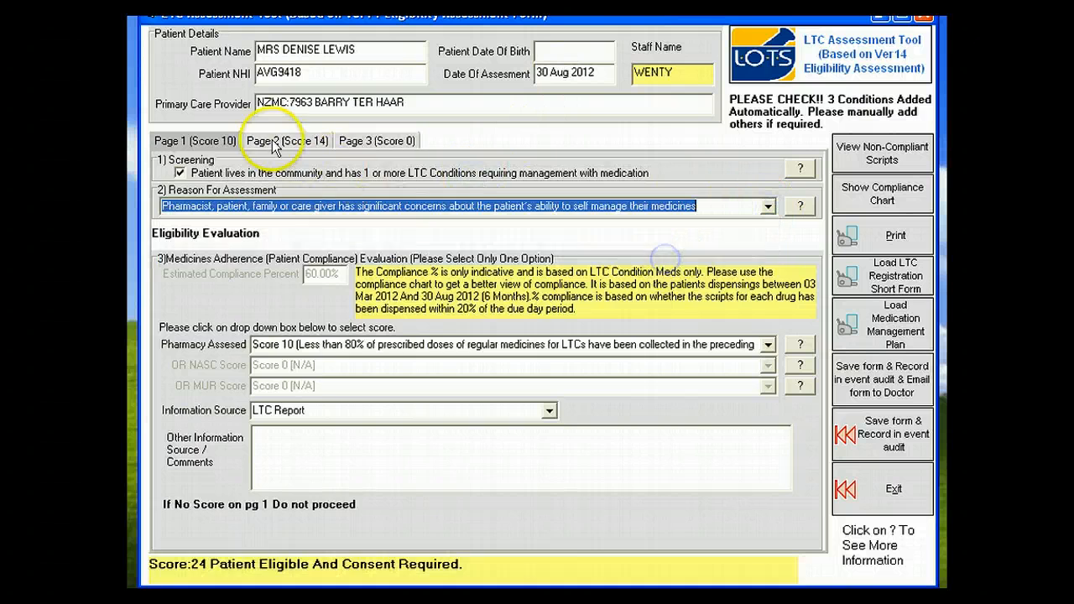
Step: Review the automatically added conditions for this assessment, and set the total number of regularly prescribed medicines to 3
click(281, 140)
click(247, 311)
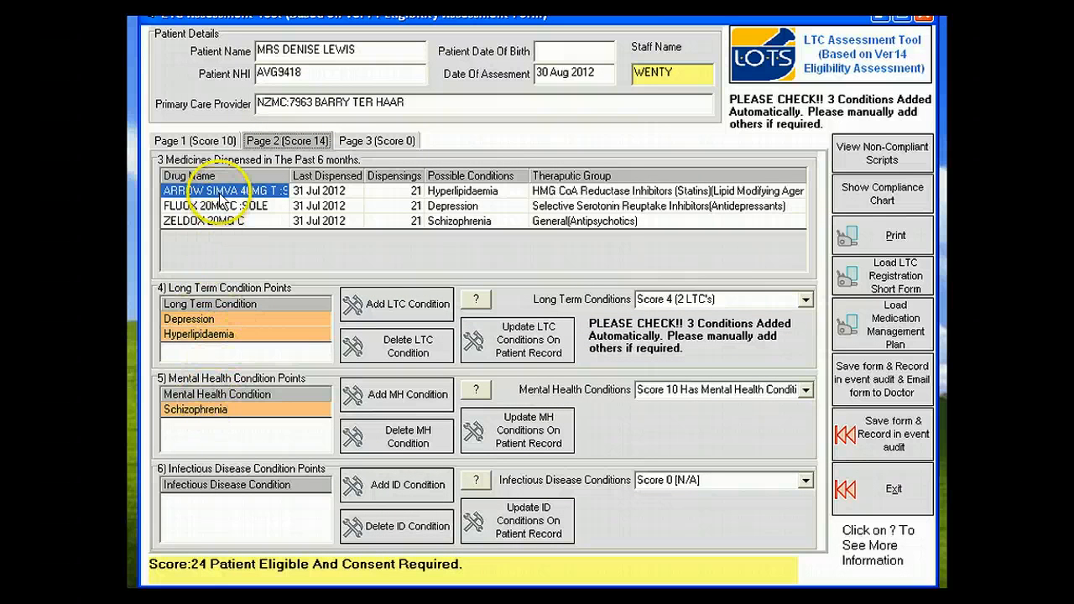
click(370, 142)
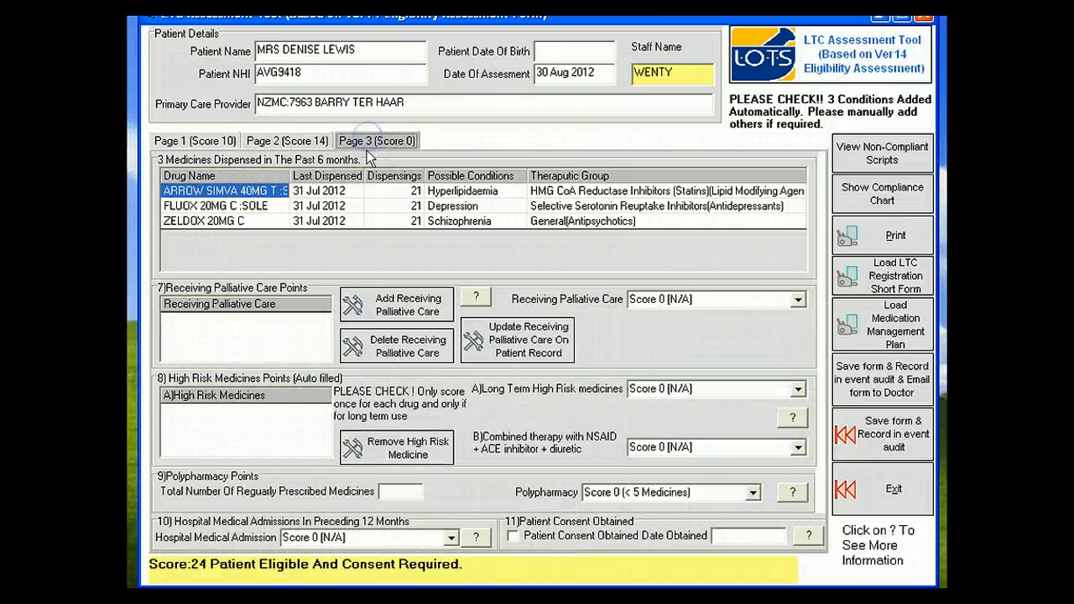
click(386, 492)
text(3)
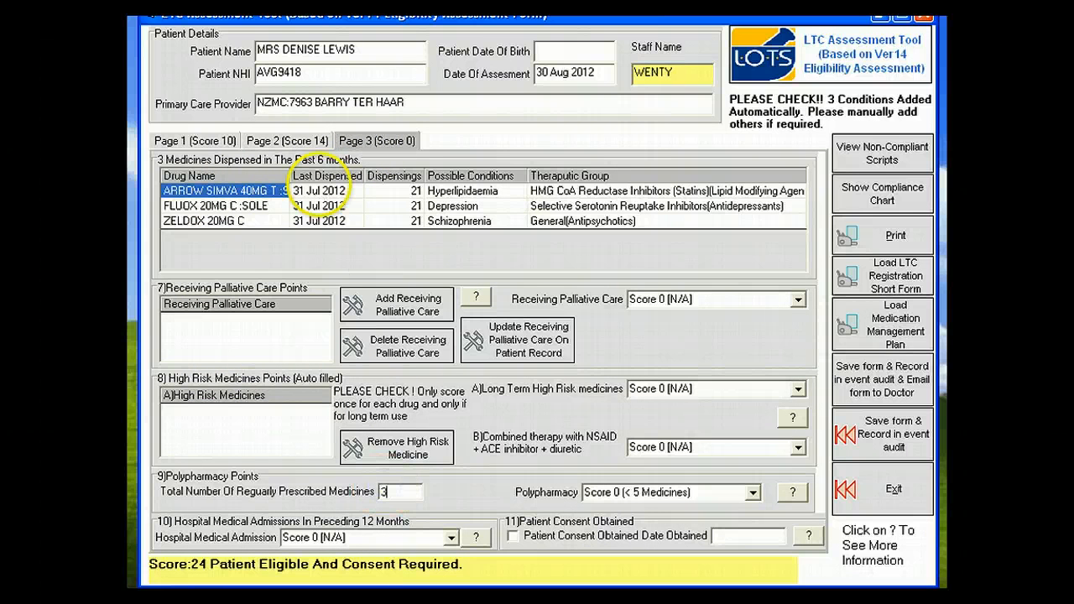
click(321, 192)
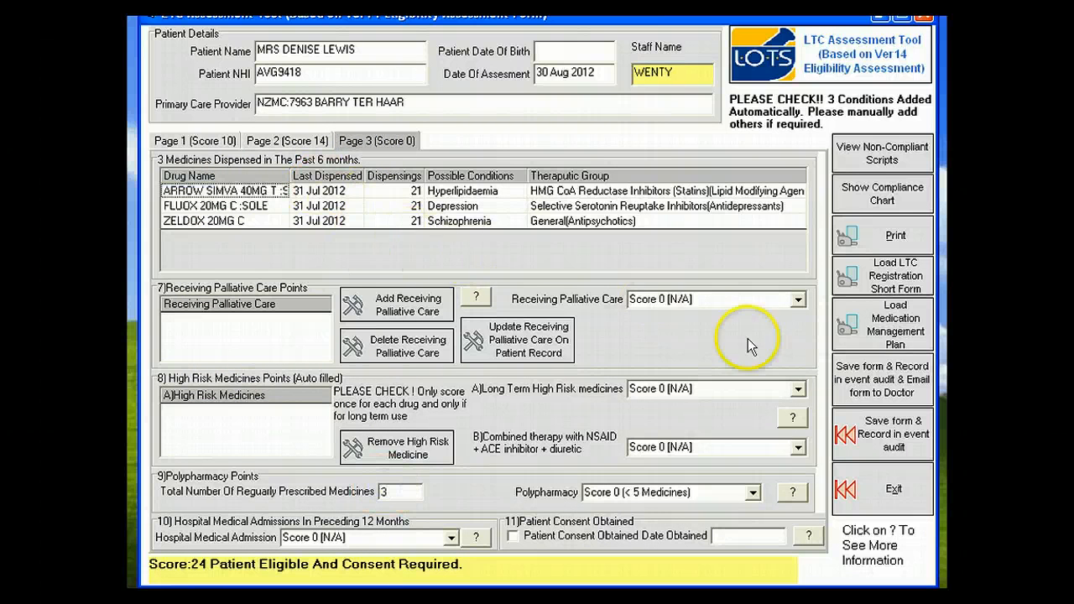
Step: Save the assessment and record it in the event audit, updating the patient's conditions and accepting the automatic consent-required tick and patient comment
click(888, 442)
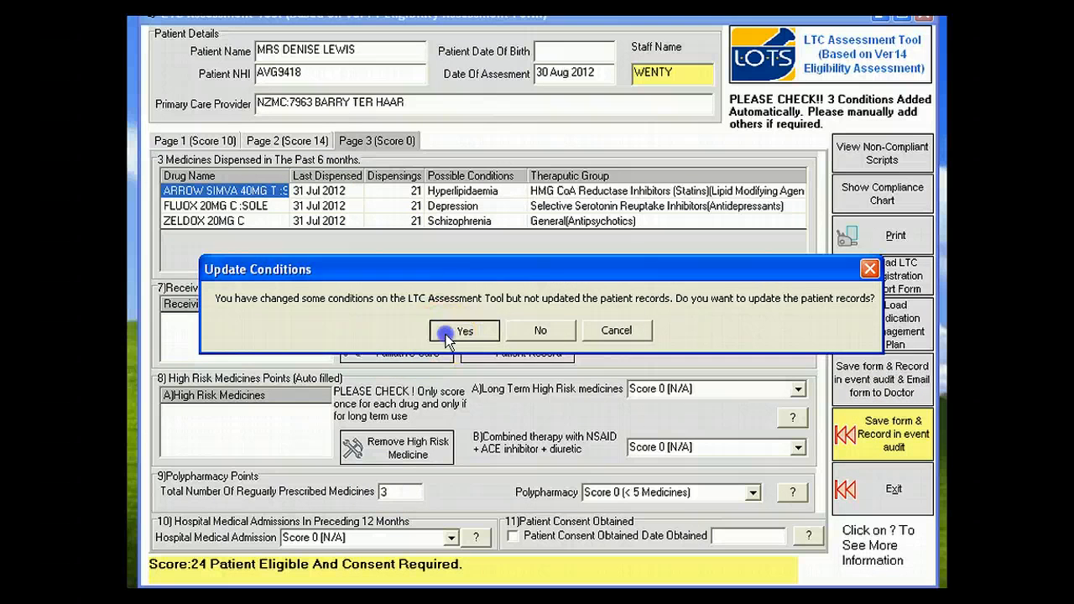
click(438, 331)
click(529, 331)
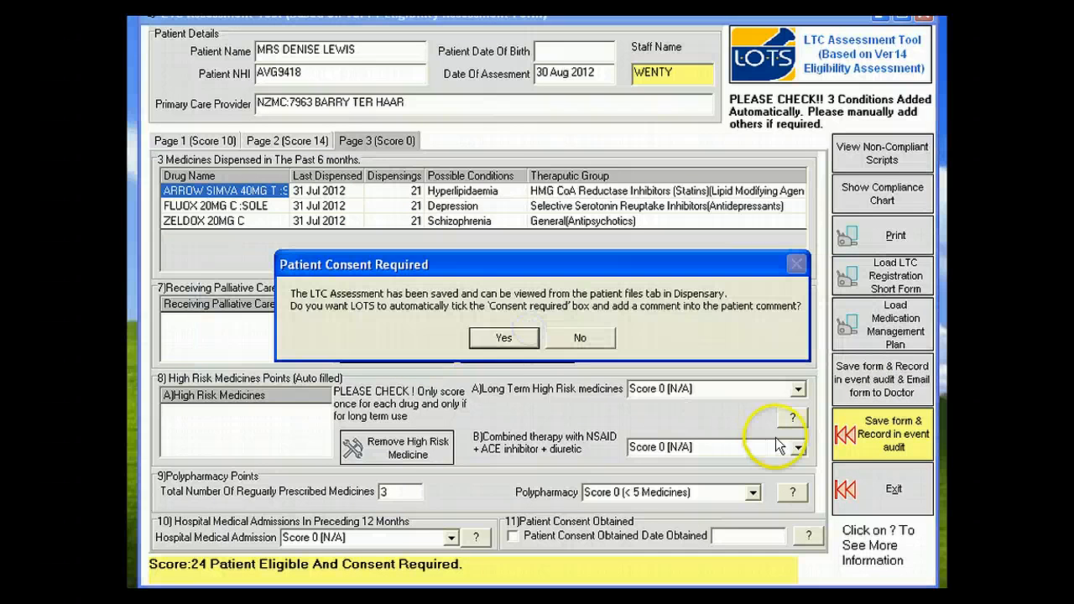
click(504, 339)
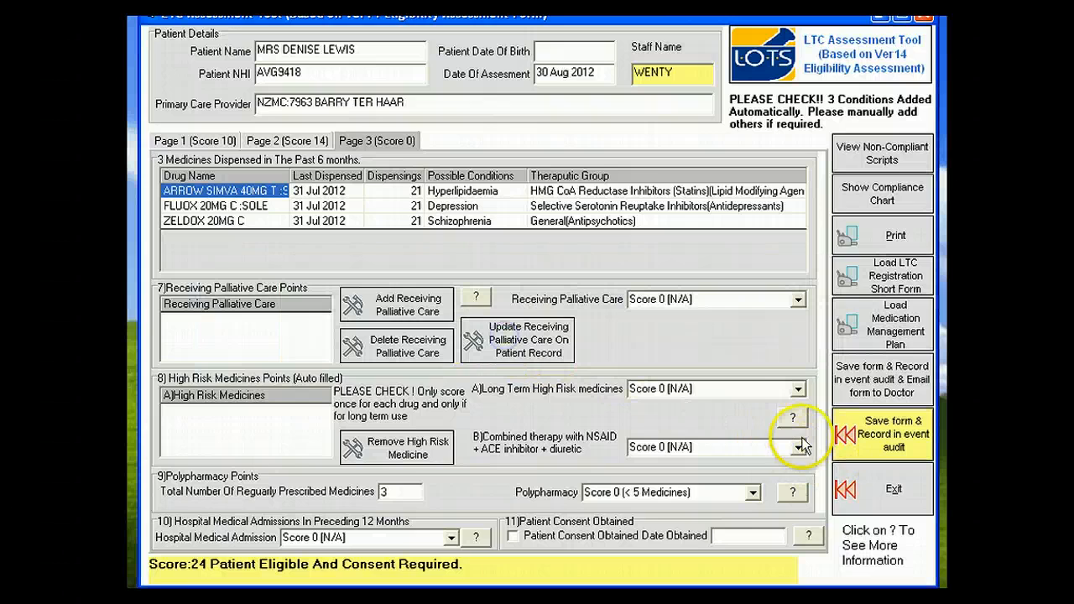
Step: Exit the assessment tool, check the patient's forms and files for the saved assessment, and return to the dispensary information
click(868, 487)
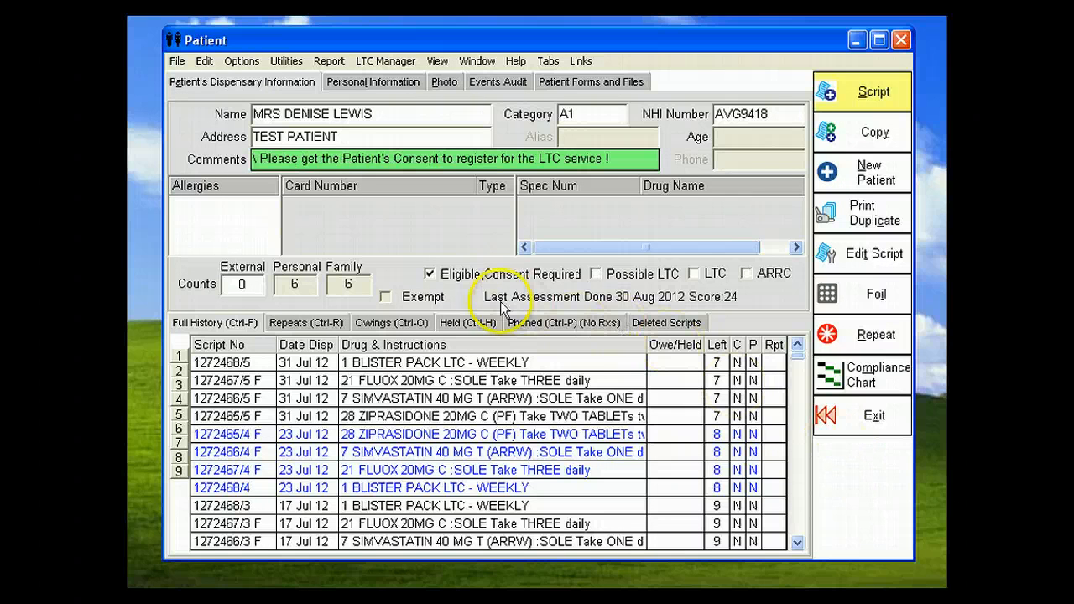
click(578, 84)
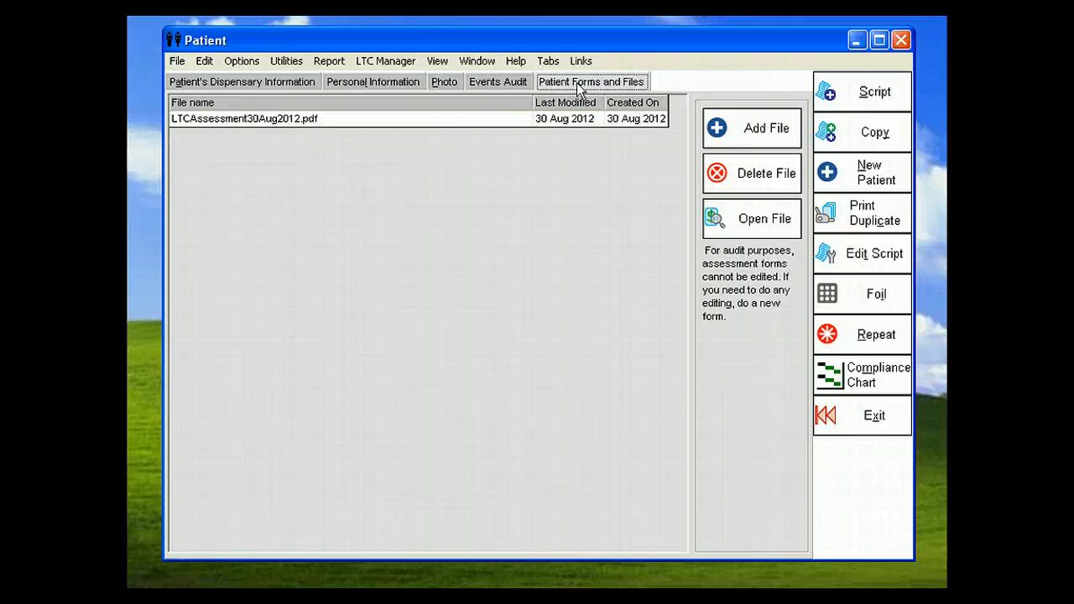
click(268, 84)
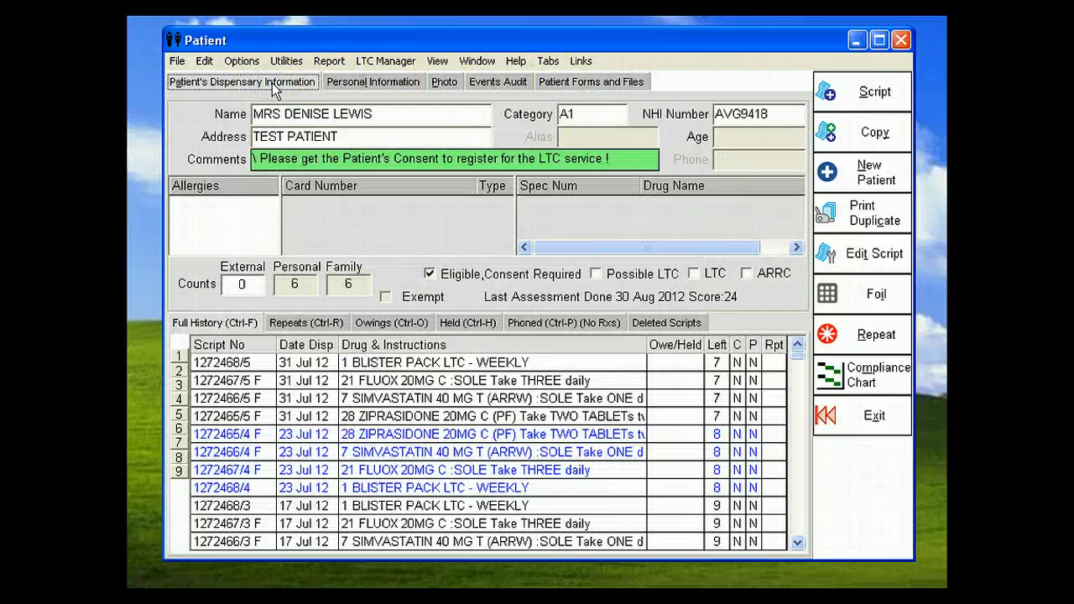